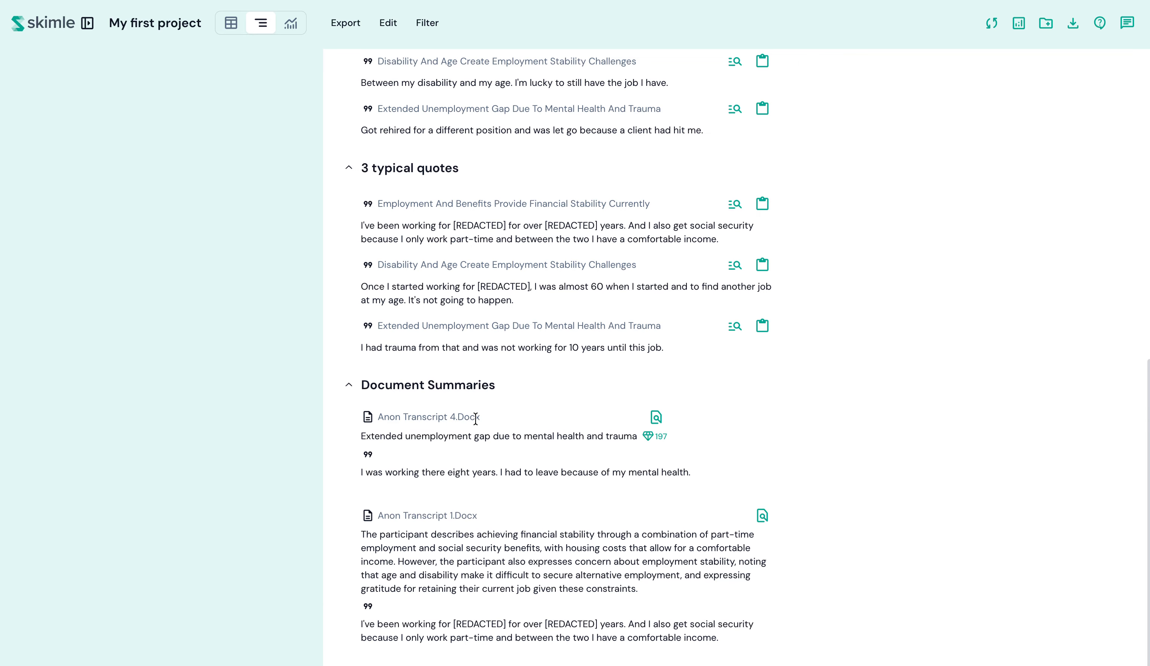
Open the project's category editing view and display the subcategories of Health Conditions and Healthcare Access
{"action": "scroll", "coordinate": [475, 419], "scroll_direction": "up", "scroll_amount": 11}
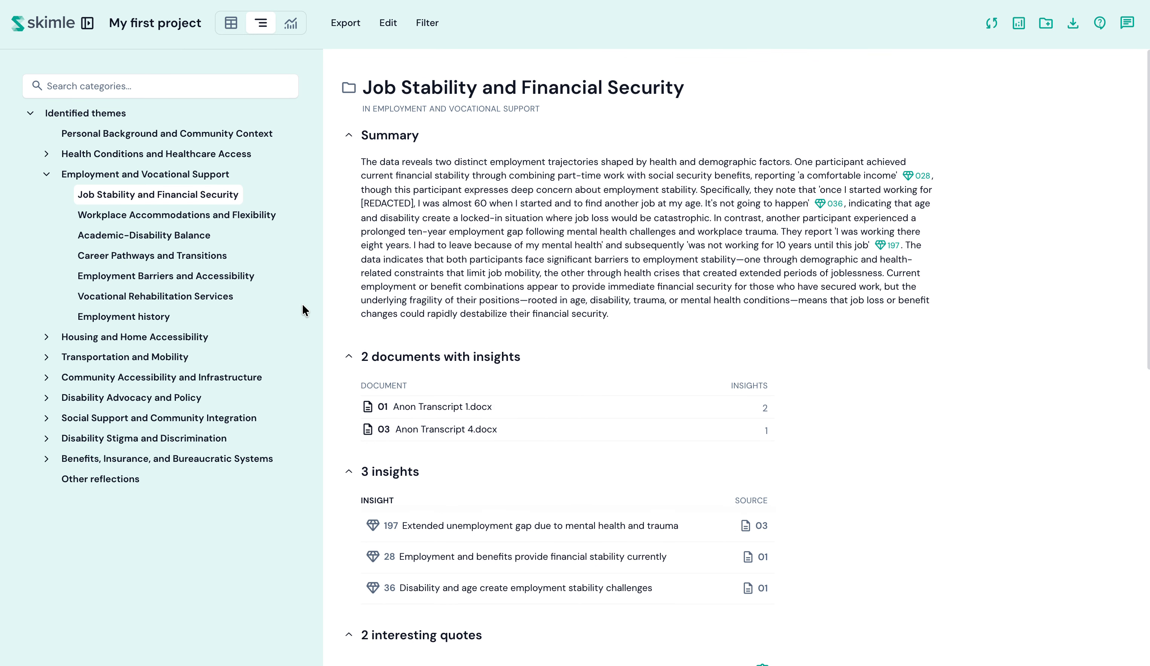
{"action": "mouse_move", "coordinate": [452, 91]}
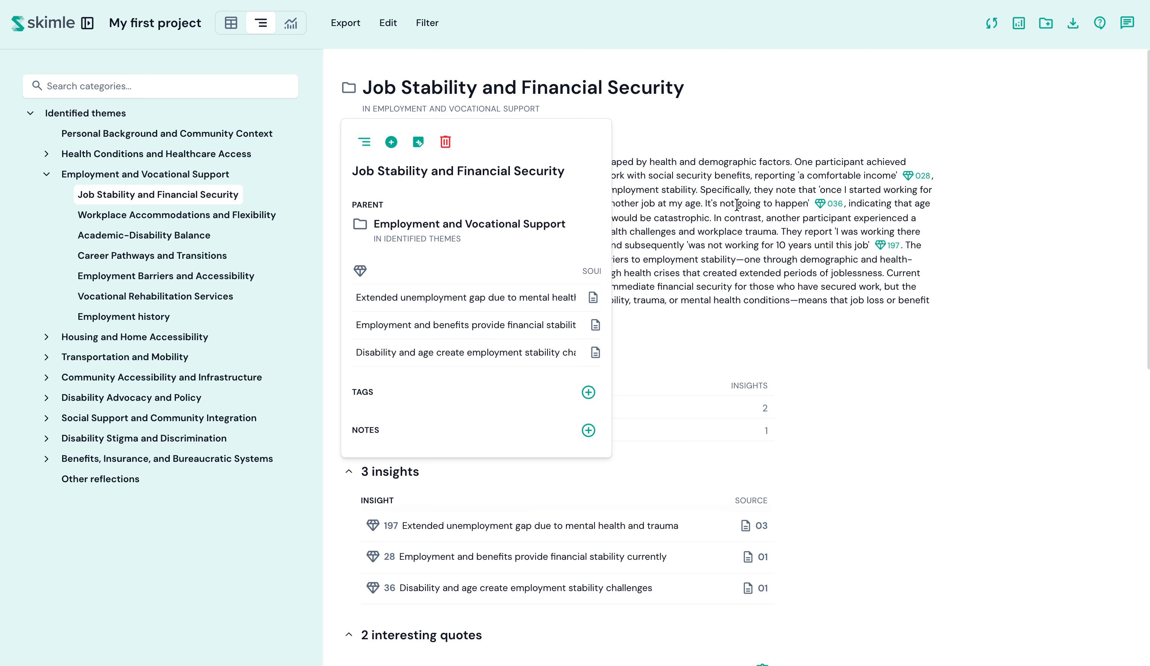
{"action": "left_click", "coordinate": [388, 24]}
{"action": "left_click", "coordinate": [132, 129]}
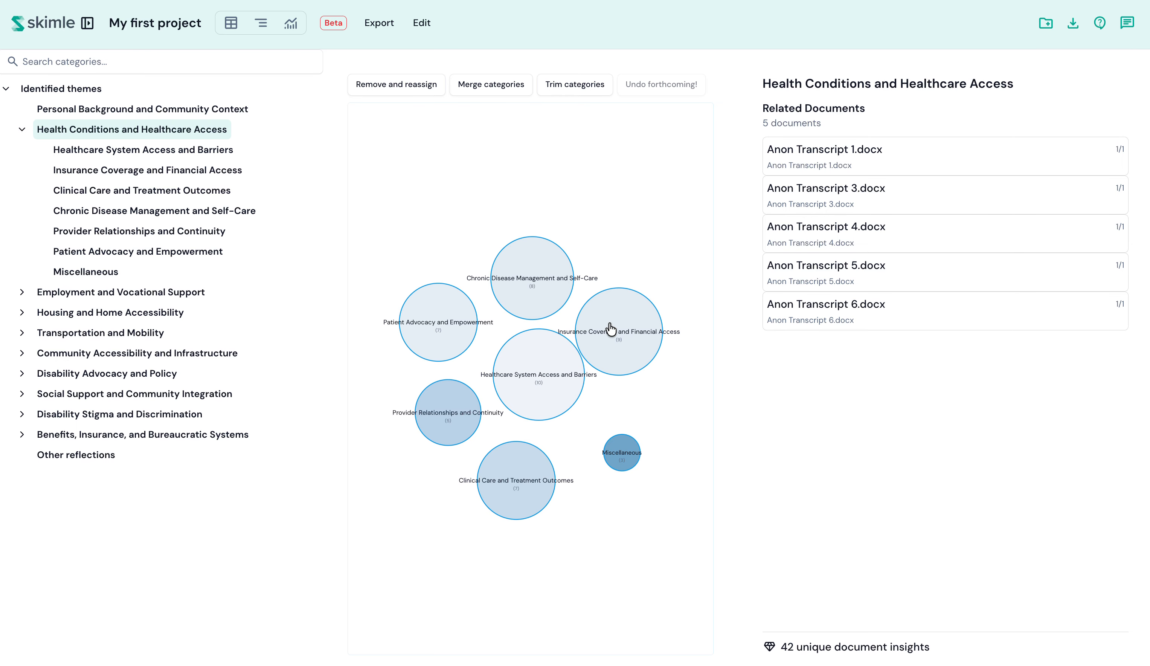
Start removing Healthcare System Access and Barriers, reassigning the insight "Critical shortage of qualified aides in community" to Miscellaneous
{"action": "left_click", "coordinate": [543, 373]}
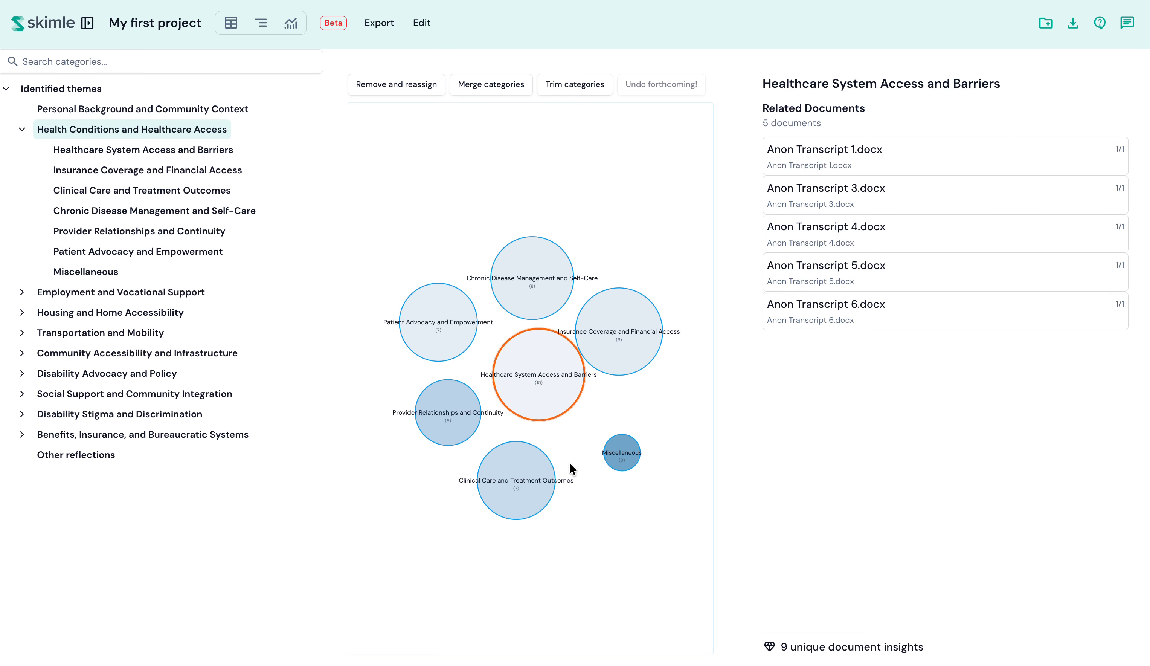
{"action": "left_click", "coordinate": [399, 86]}
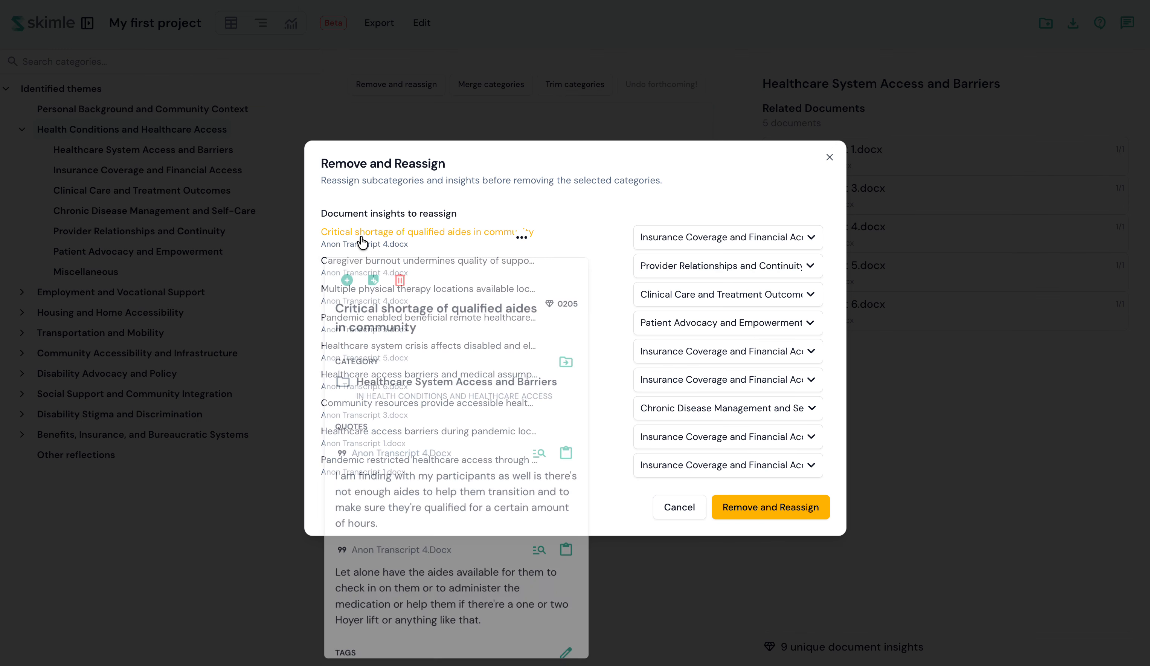
{"action": "left_click", "coordinate": [727, 237]}
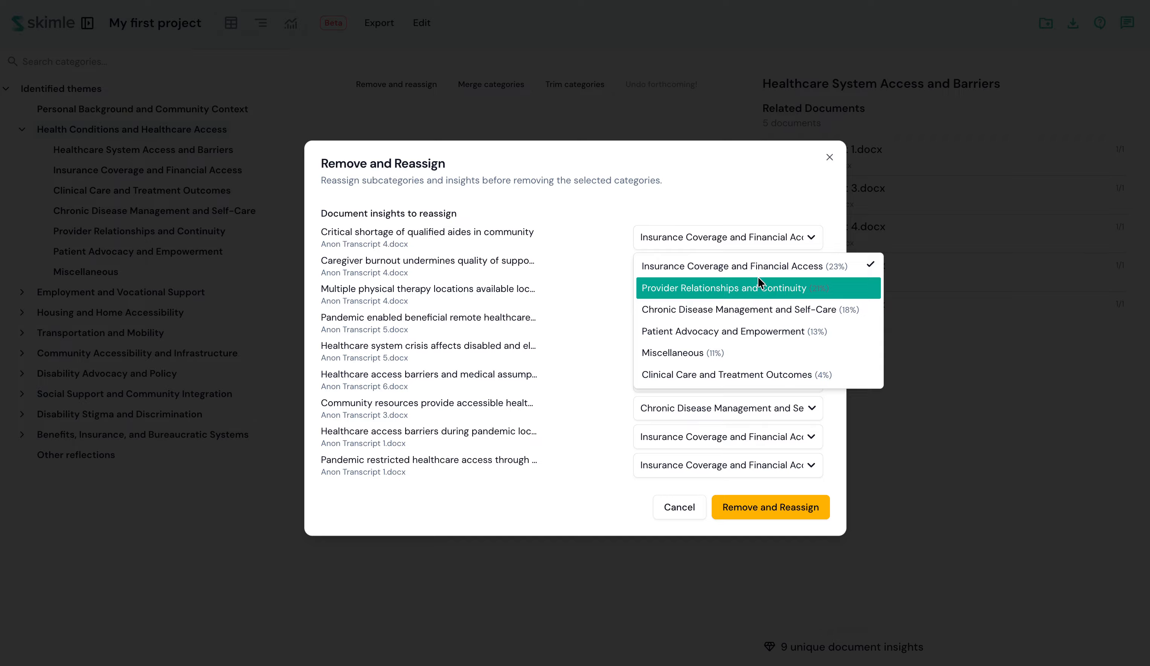
{"action": "left_click", "coordinate": [792, 187]}
{"action": "left_click", "coordinate": [756, 273]}
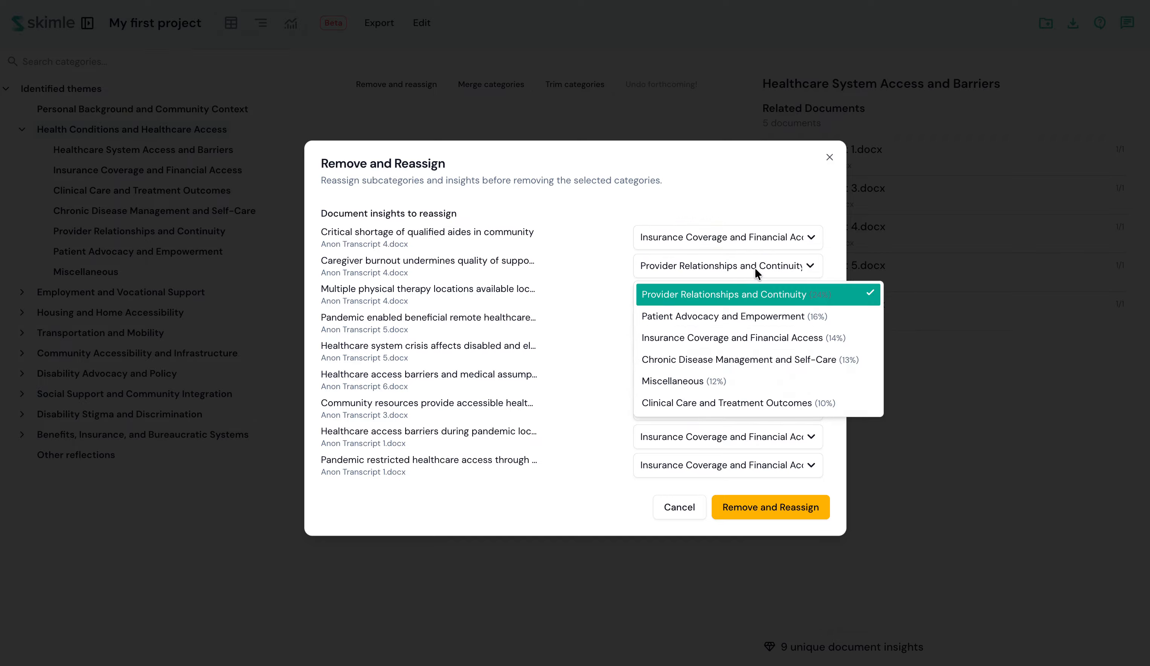
{"action": "left_click", "coordinate": [754, 267]}
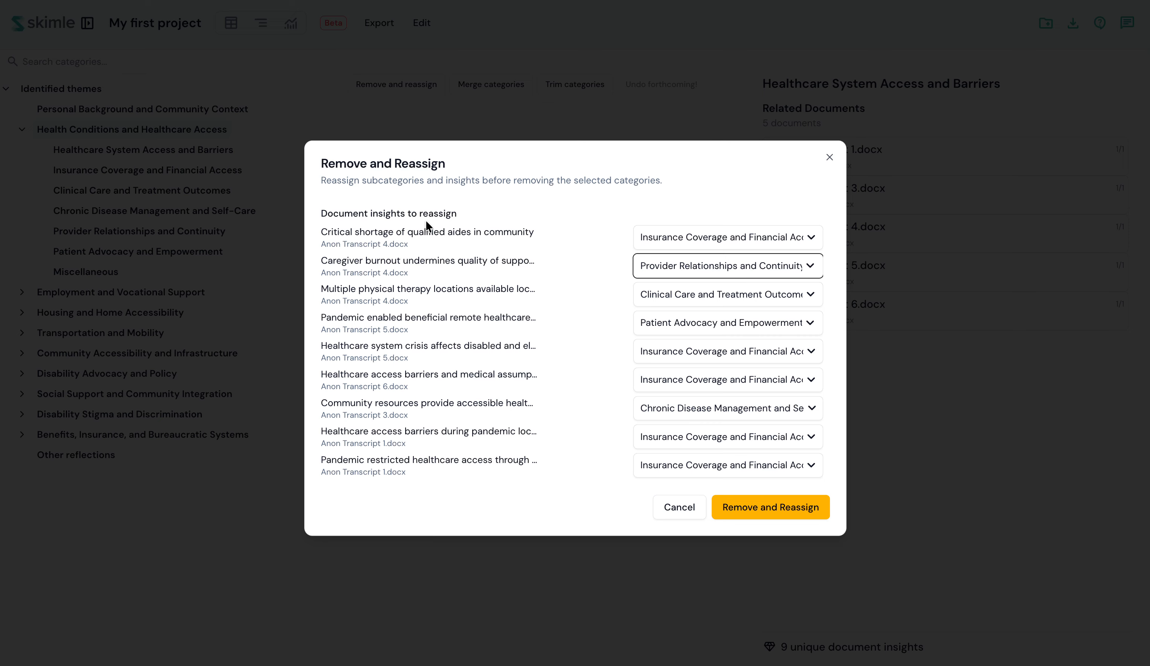
{"action": "left_click", "coordinate": [680, 238]}
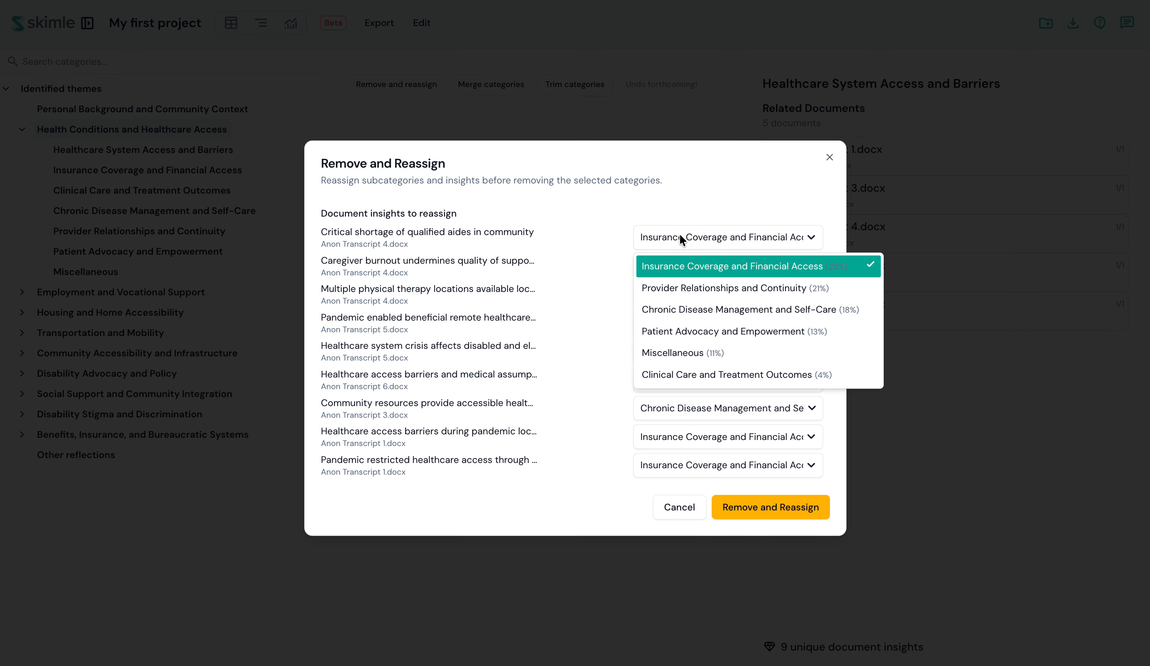
{"action": "left_click", "coordinate": [680, 353]}
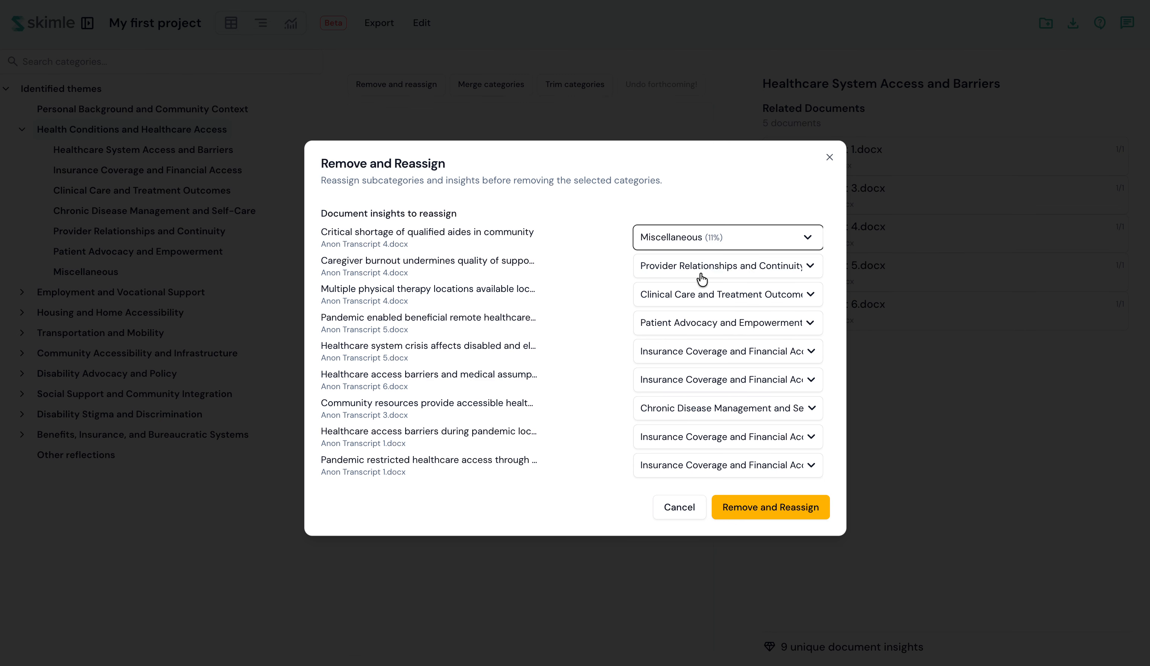
Reassign the insight on pandemic-enabled beneficial remote healthcare to Miscellaneous, then carry out the category removal and reassignment
{"action": "left_click", "coordinate": [727, 322]}
{"action": "left_click", "coordinate": [680, 437]}
{"action": "left_click", "coordinate": [728, 351]}
{"action": "left_click", "coordinate": [680, 374]}
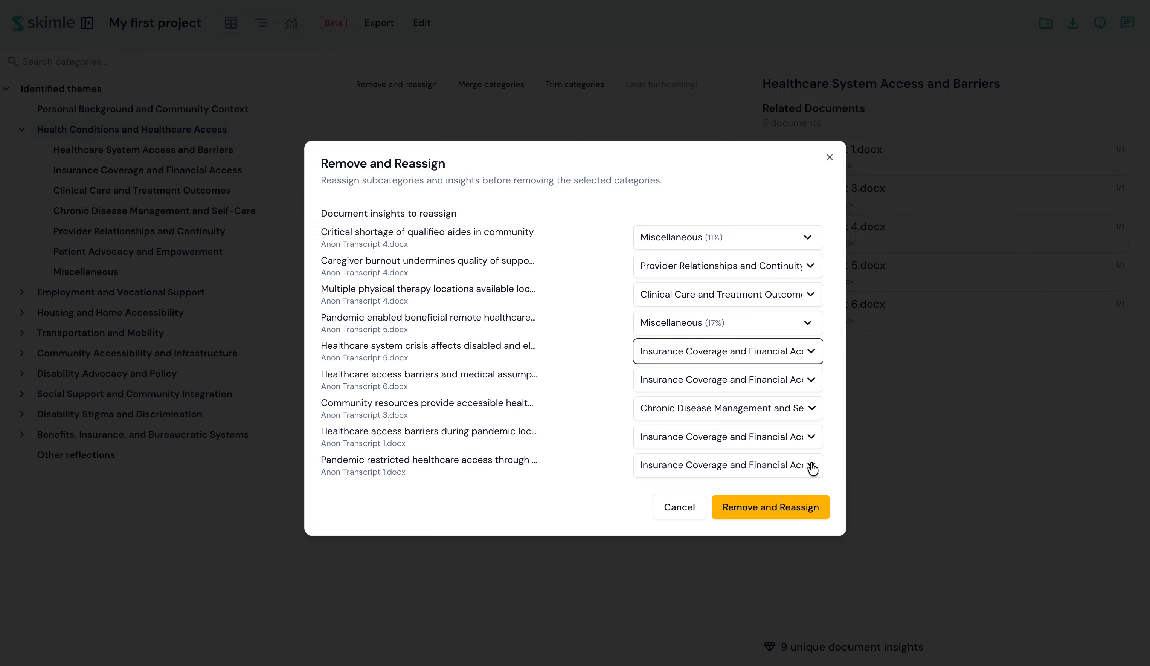
{"action": "left_click", "coordinate": [795, 508]}
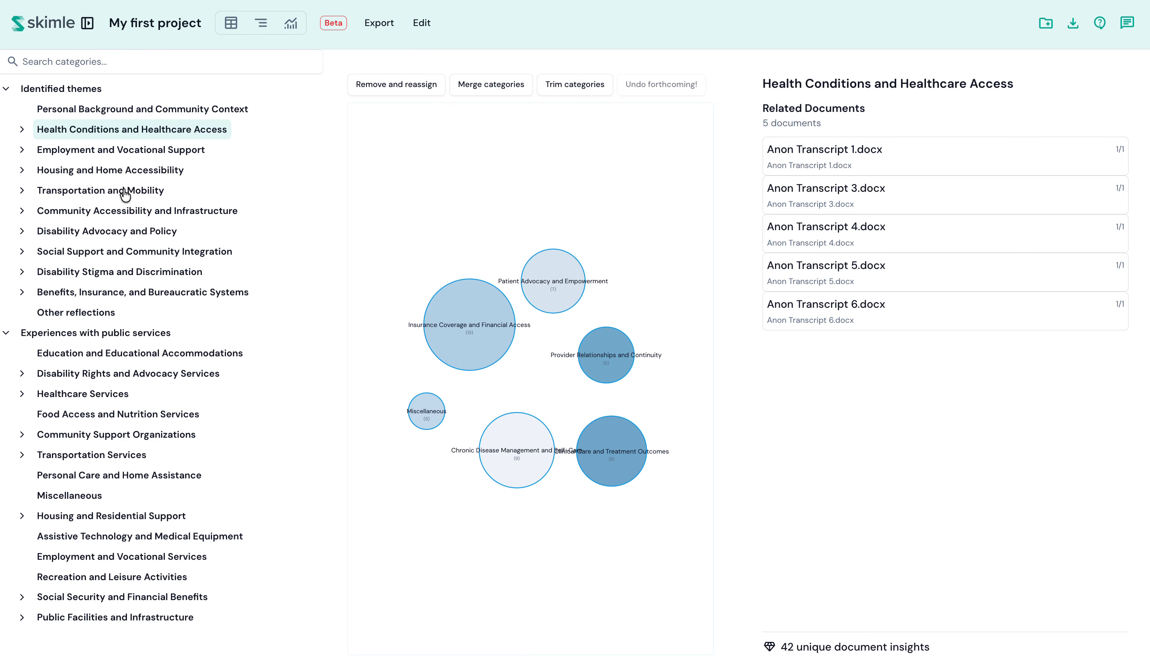
Trim the subcategories of Community Accessibility and Infrastructure and expand that category in the category tree
{"action": "left_click", "coordinate": [123, 191]}
{"action": "left_click", "coordinate": [120, 213]}
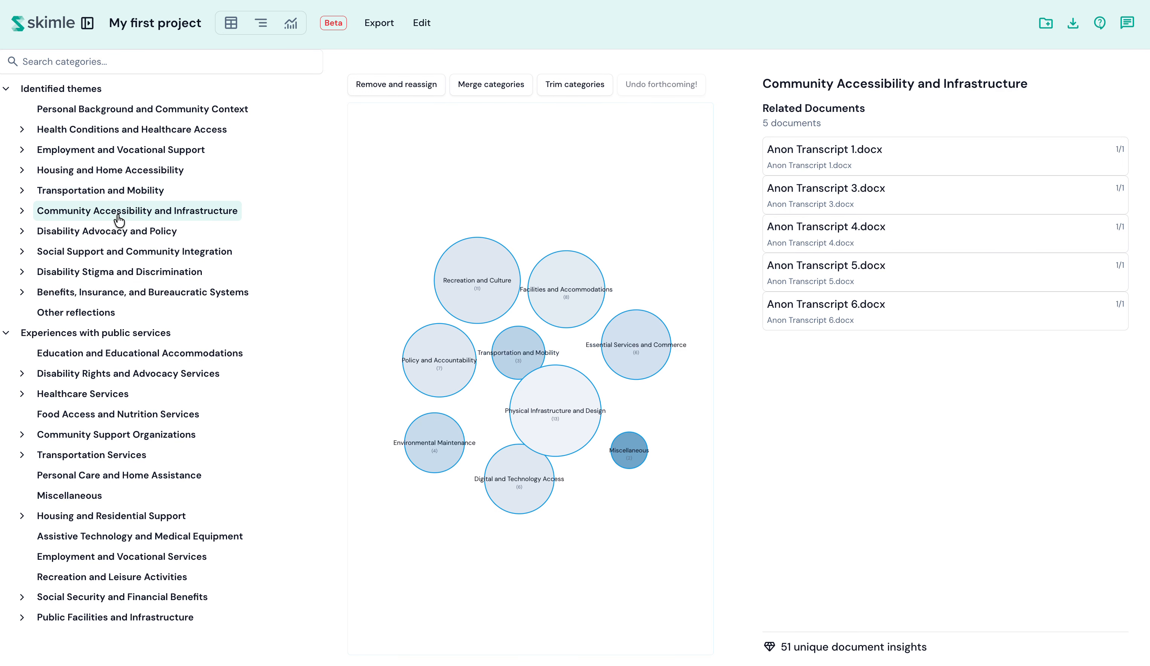
{"action": "left_click", "coordinate": [566, 85]}
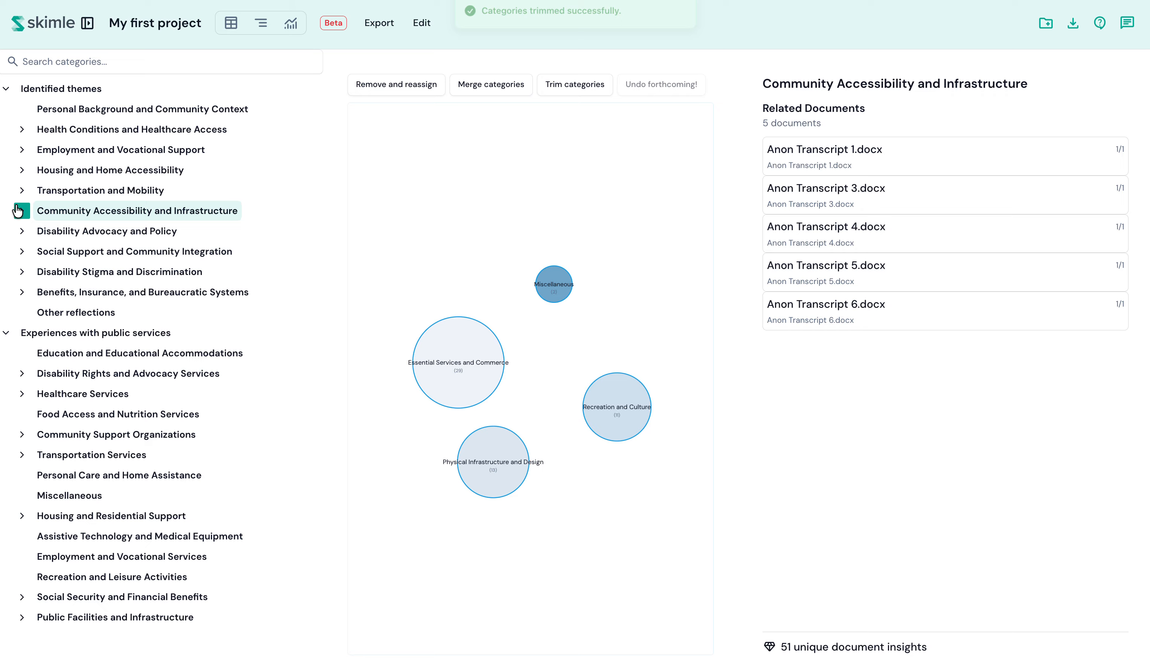
{"action": "left_click", "coordinate": [20, 211]}
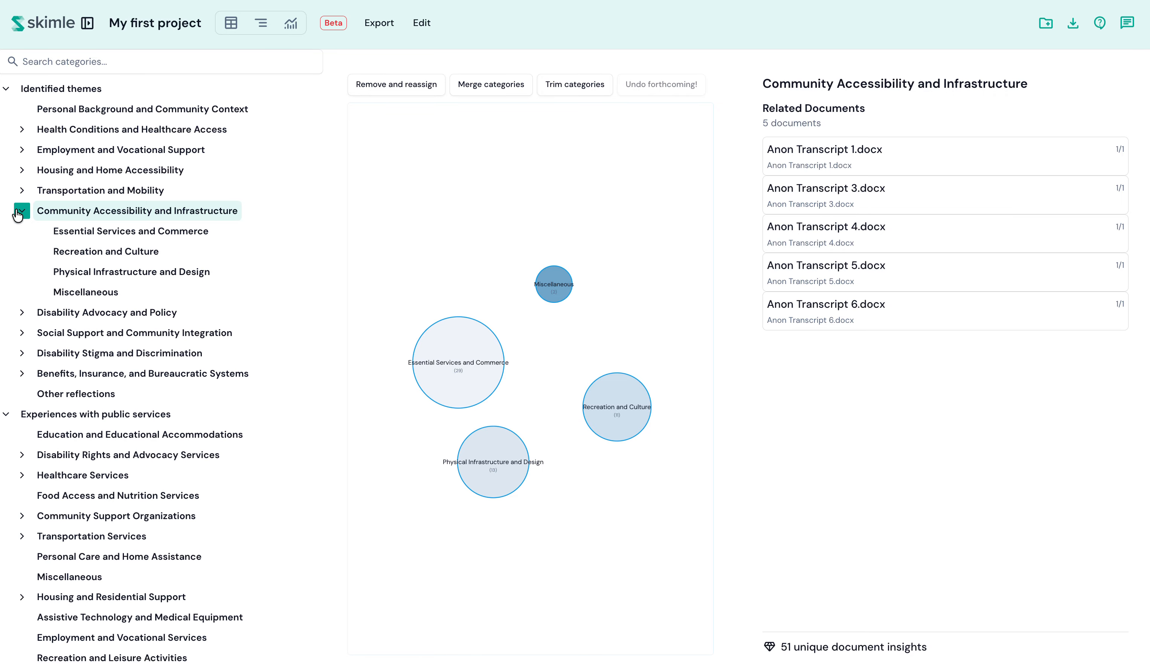
Switch to the table view and look at the details of the Experiences with public services category
{"action": "left_click", "coordinate": [230, 23]}
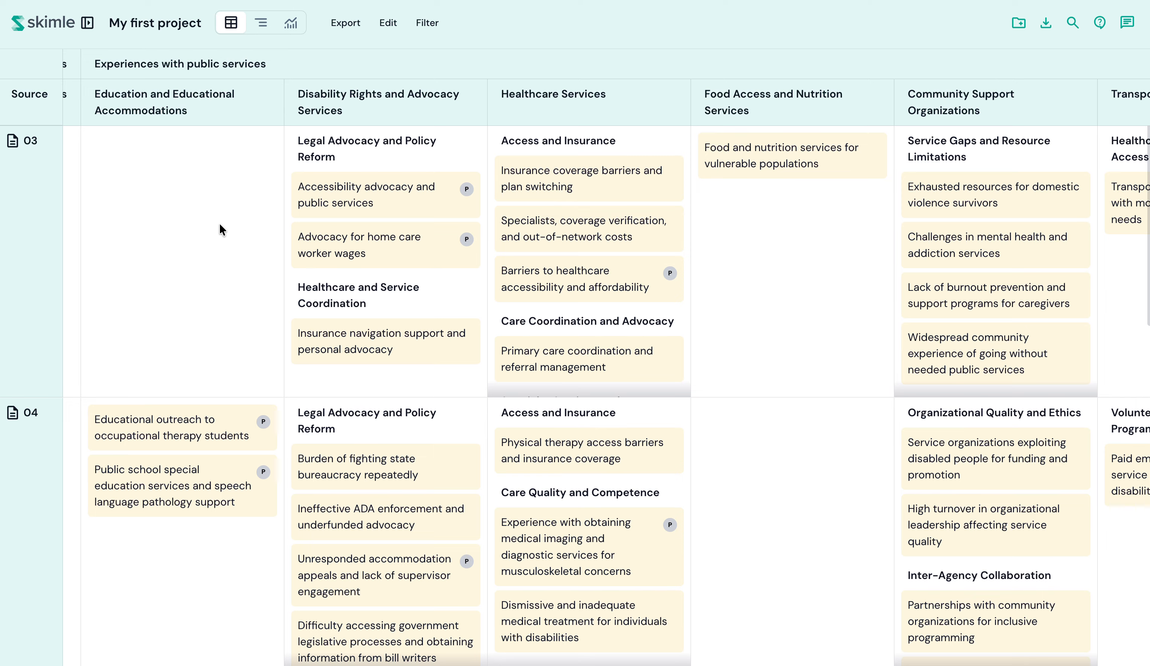
{"action": "left_click", "coordinate": [141, 68]}
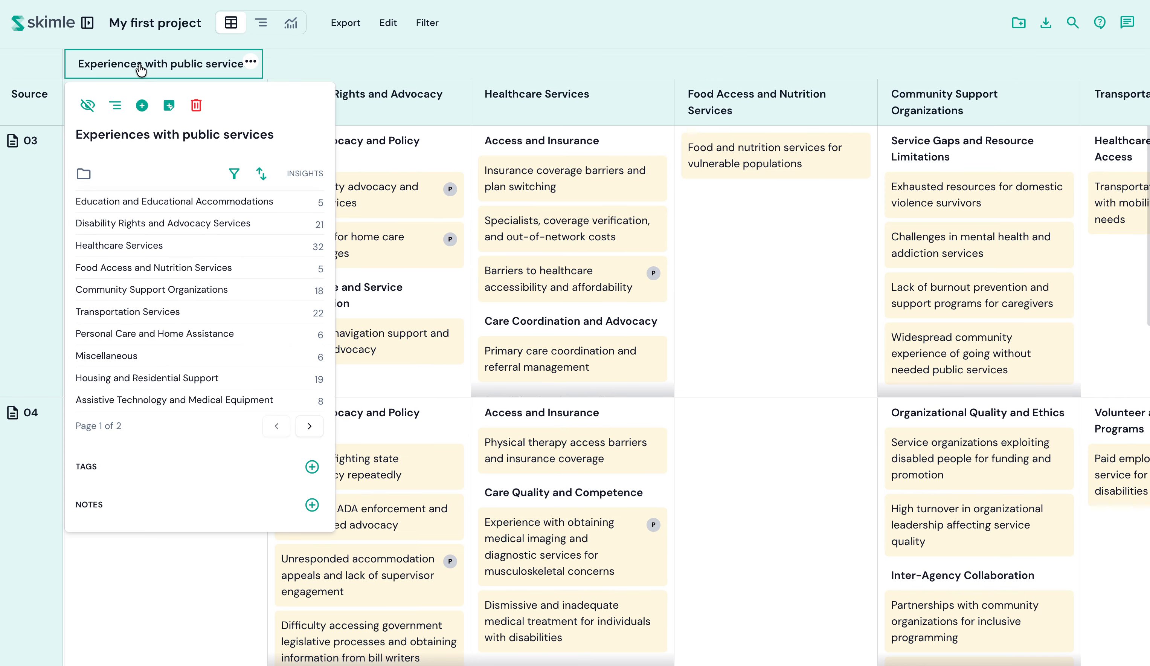
{"action": "left_click", "coordinate": [141, 69]}
Under Experiences with public services, merge Healthcare Services and Public Facilities and Infrastructure into one category named Public Services and Infrastructure
{"action": "left_click", "coordinate": [388, 23]}
{"action": "left_click", "coordinate": [77, 333]}
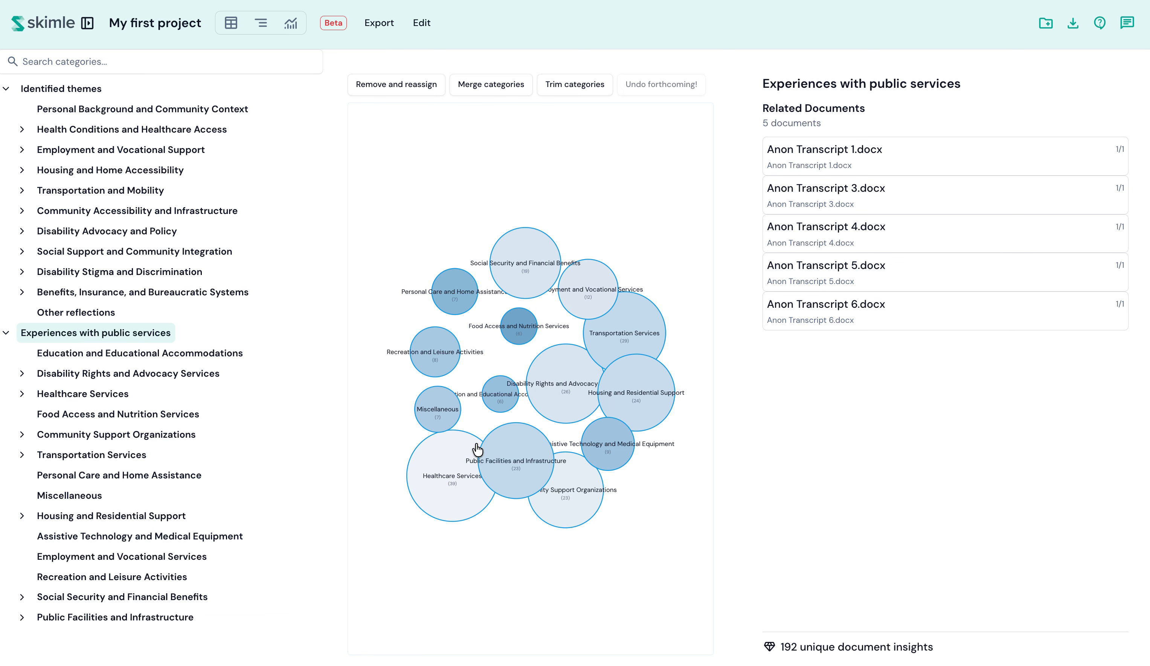
{"action": "left_click", "coordinate": [439, 496]}
{"action": "left_click", "coordinate": [516, 476], "text": "shift"}
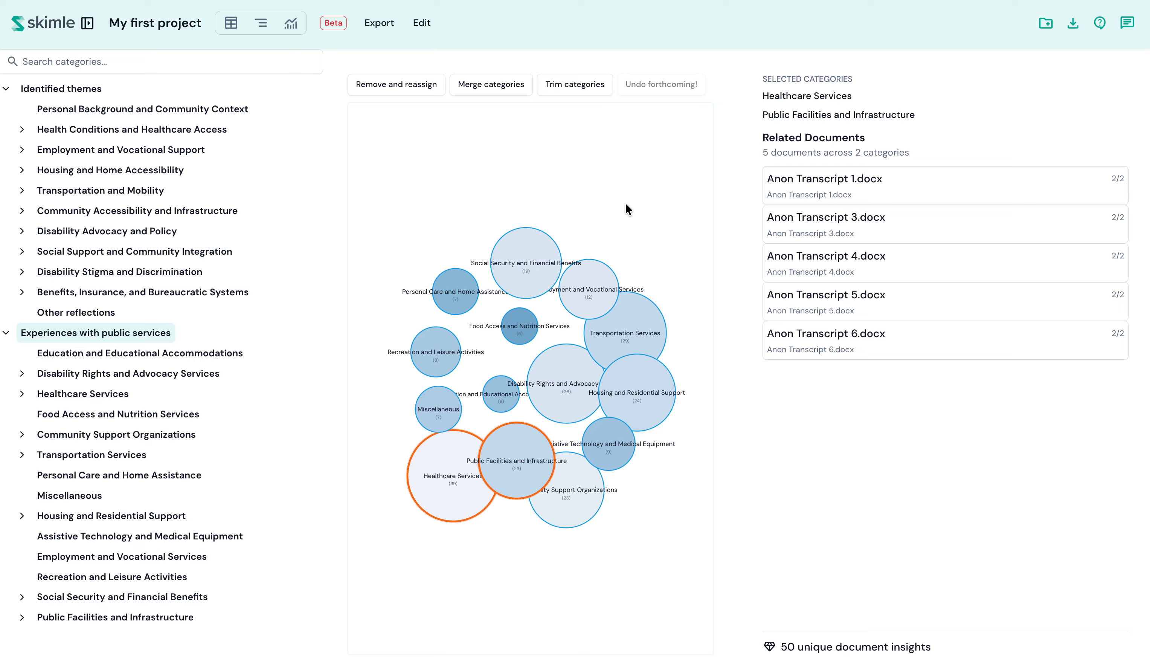
{"action": "left_click", "coordinate": [498, 85]}
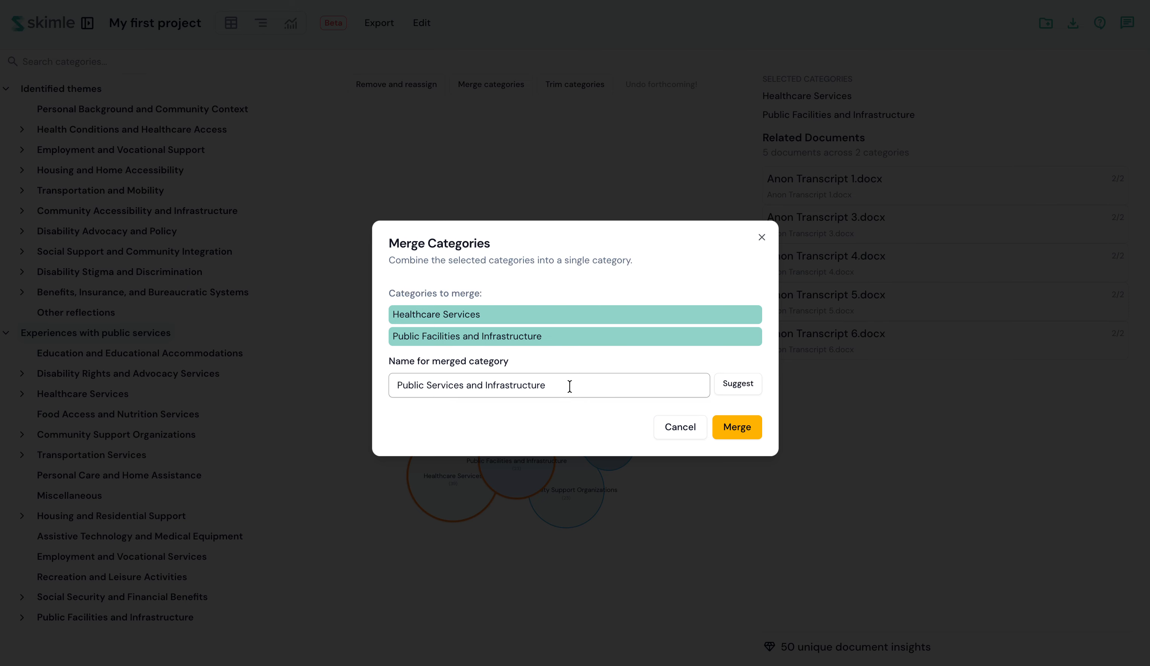
{"action": "left_click", "coordinate": [737, 428]}
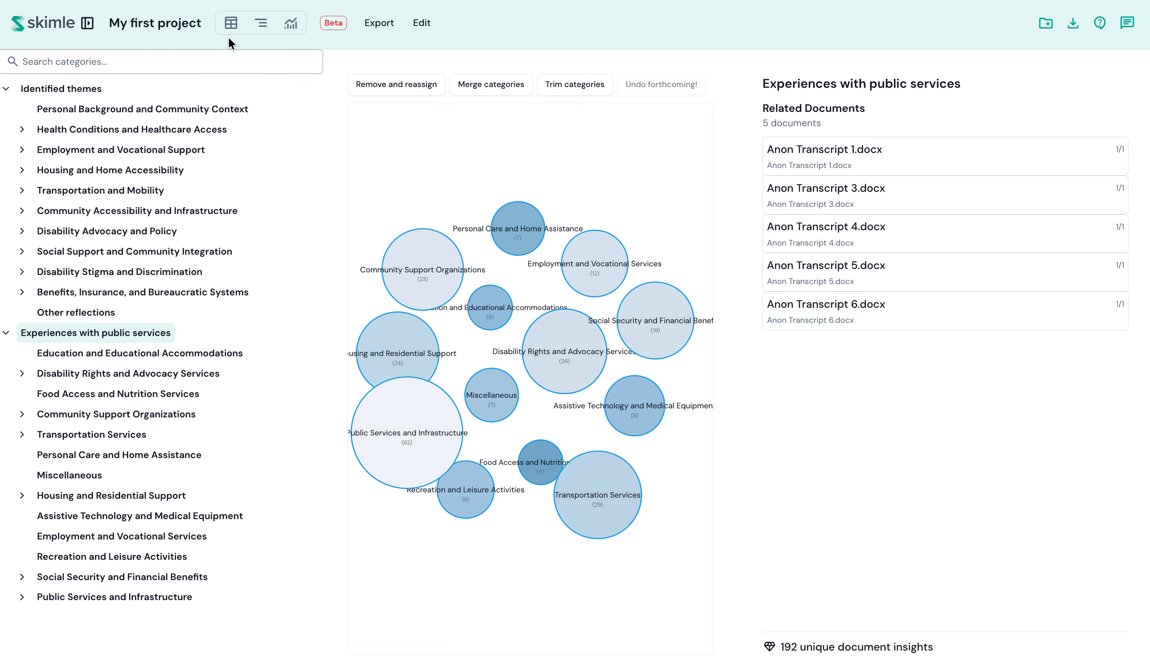
Look through the subcategory maps of Education and Educational Accommodations, Disability Rights and Advocacy Services, and Experiences with public services
{"action": "left_click", "coordinate": [291, 28]}
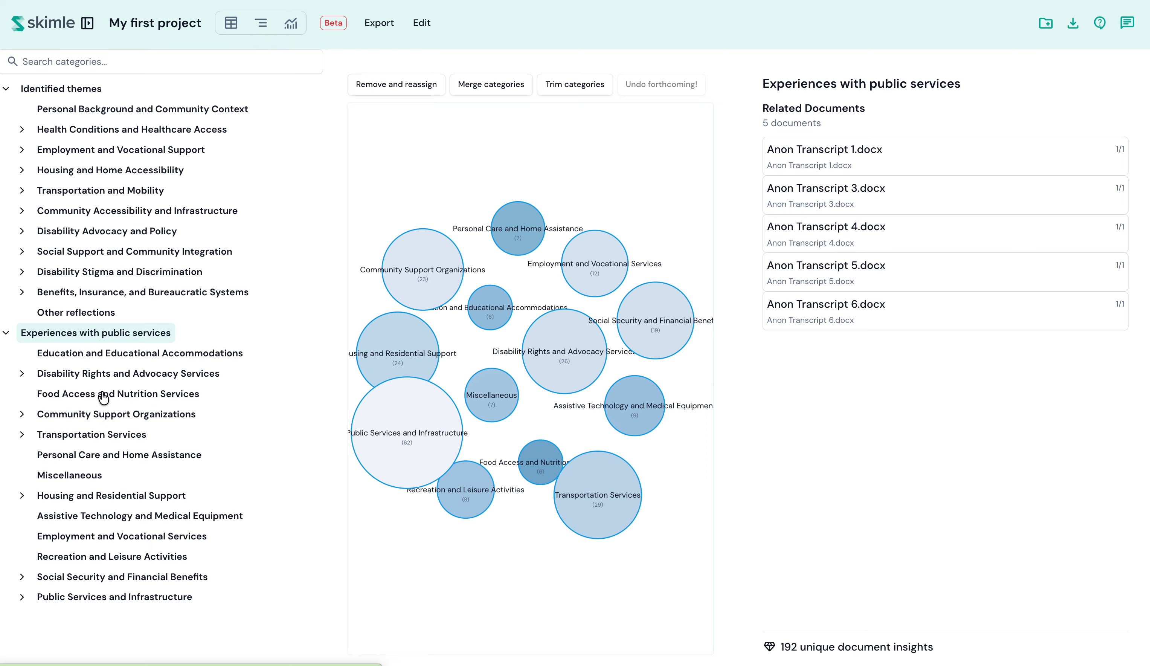
{"action": "left_click", "coordinate": [109, 356]}
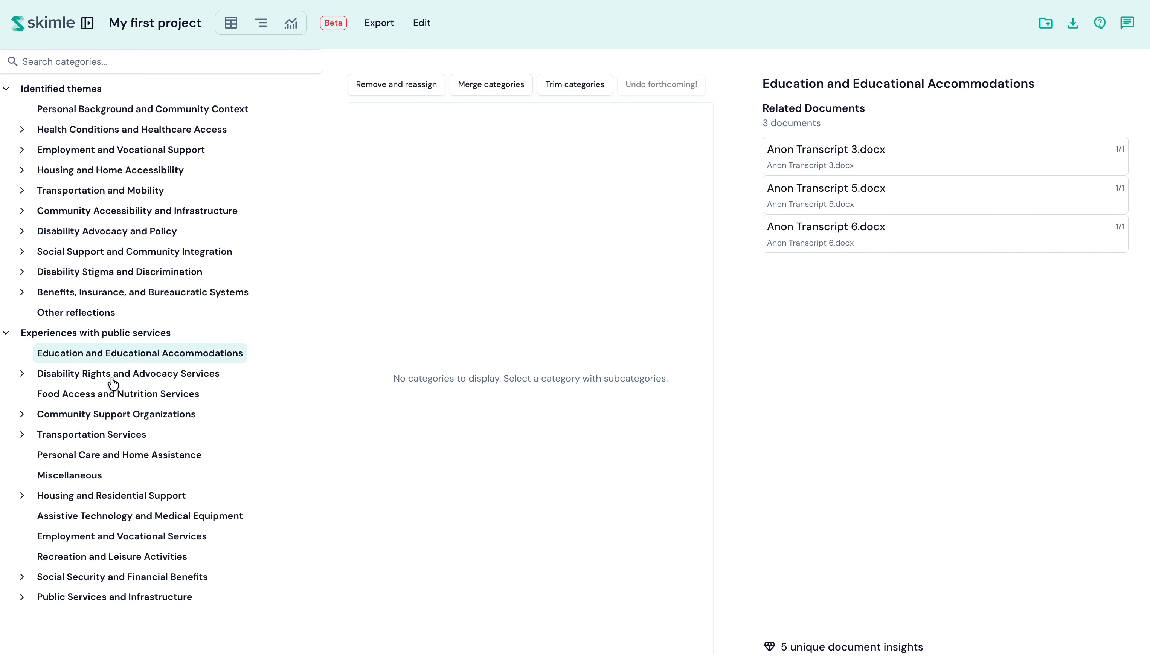
{"action": "left_click", "coordinate": [113, 382]}
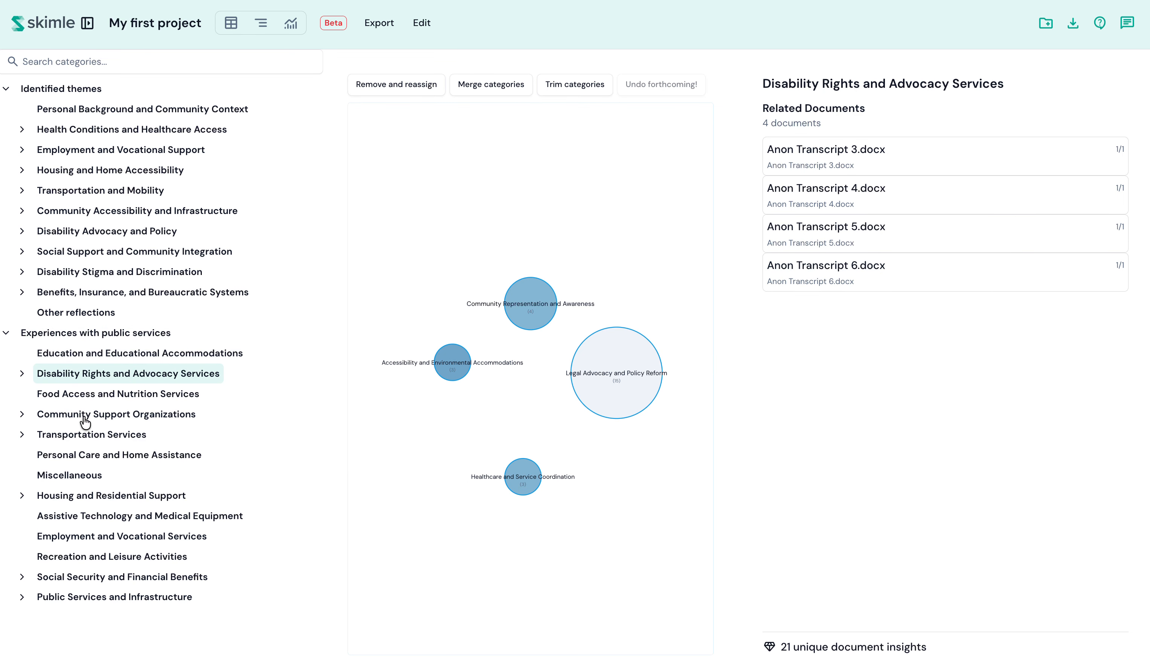
{"action": "left_click", "coordinate": [114, 335]}
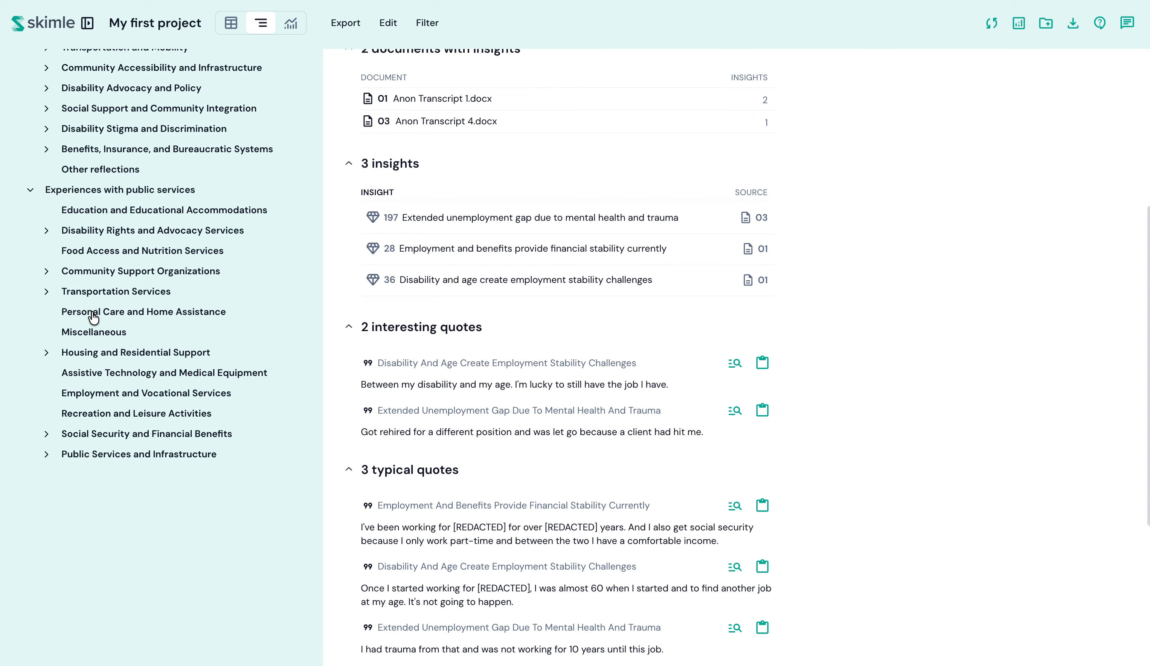
Review the category pages for Personal Care and Home Assistance, Food Access and Nutrition Services, and Education and Educational Accommodations
{"action": "left_click", "coordinate": [93, 315]}
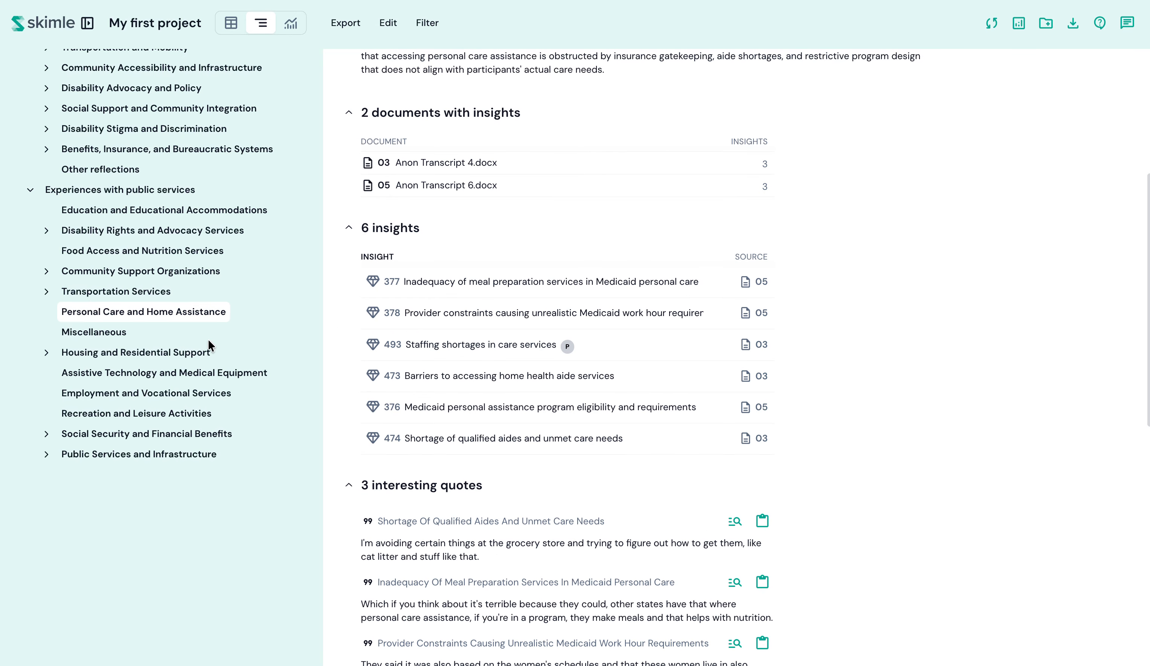
{"action": "left_click", "coordinate": [111, 259]}
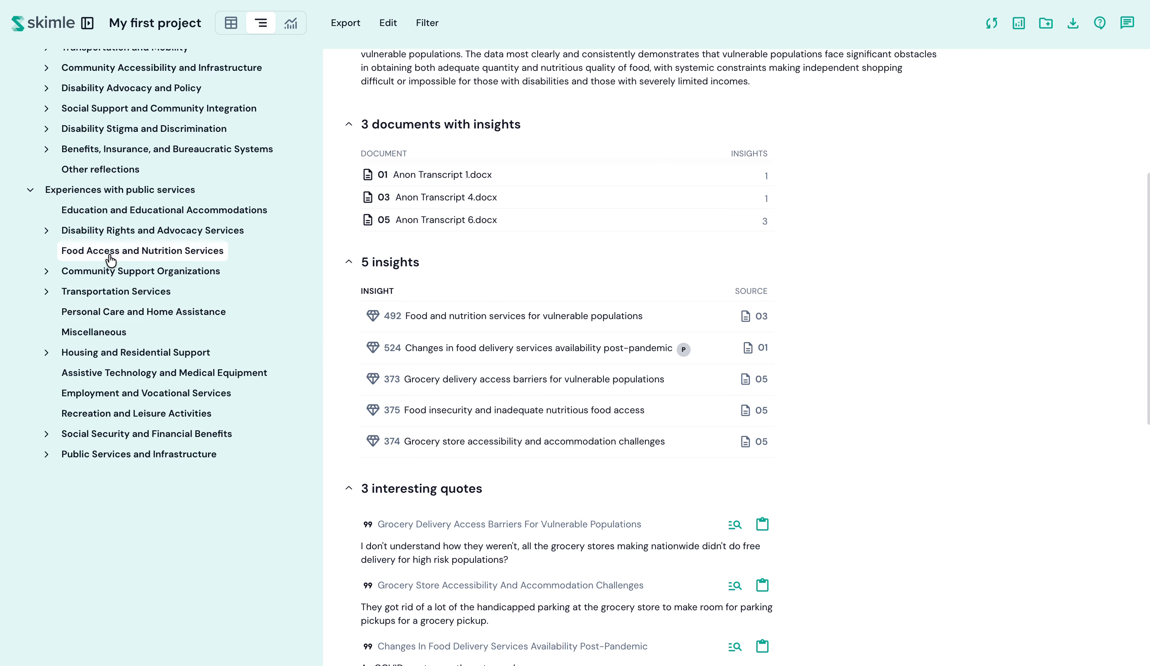
{"action": "left_click", "coordinate": [118, 210]}
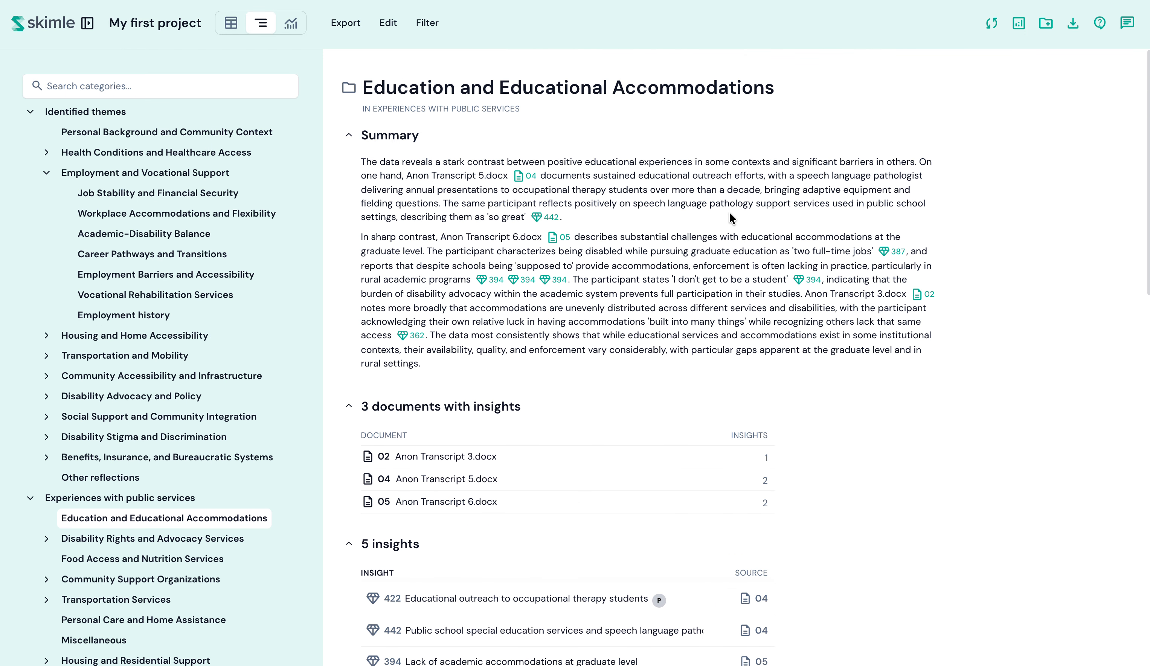